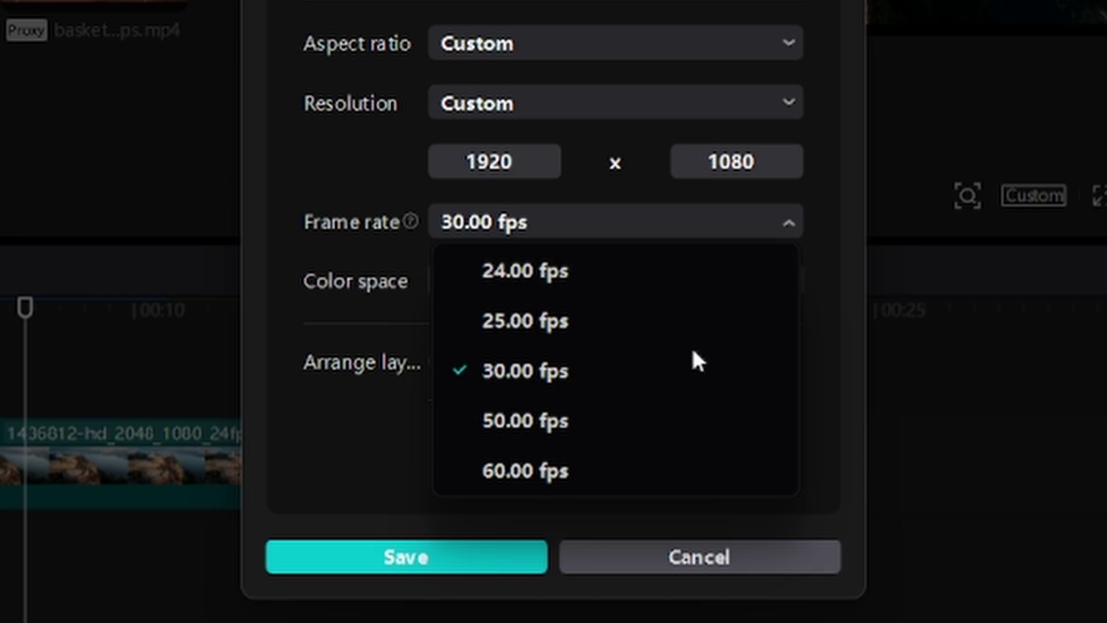
Save the project at 1920x1080, 30 fps, and move the second basketball part off the main track
click(552, 376)
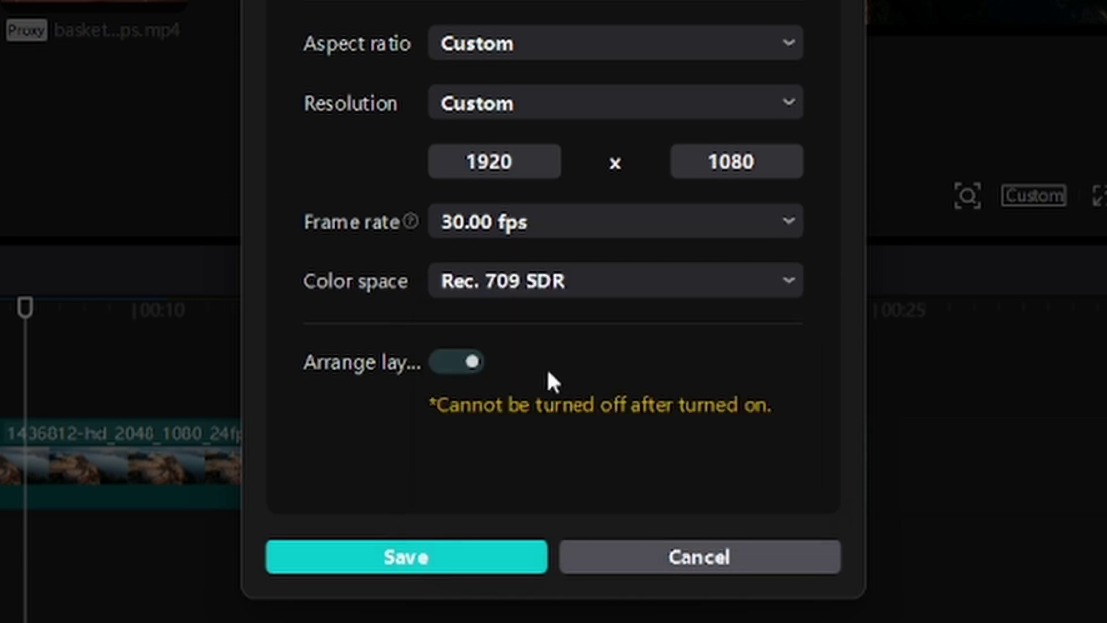
click(478, 562)
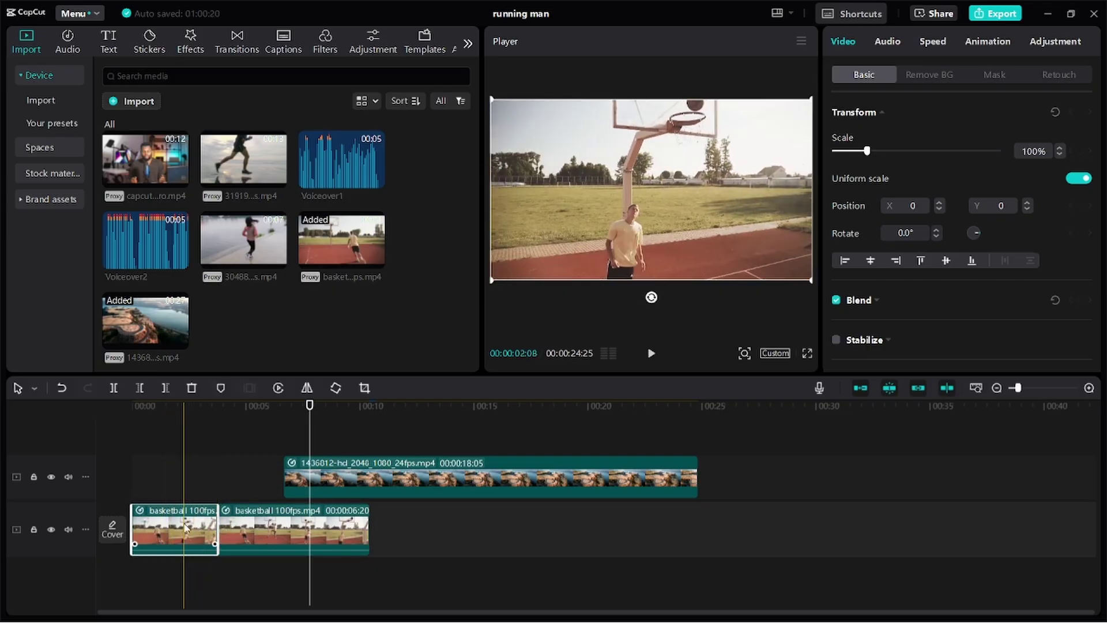
click(245, 534)
drag(245, 533, 149, 571)
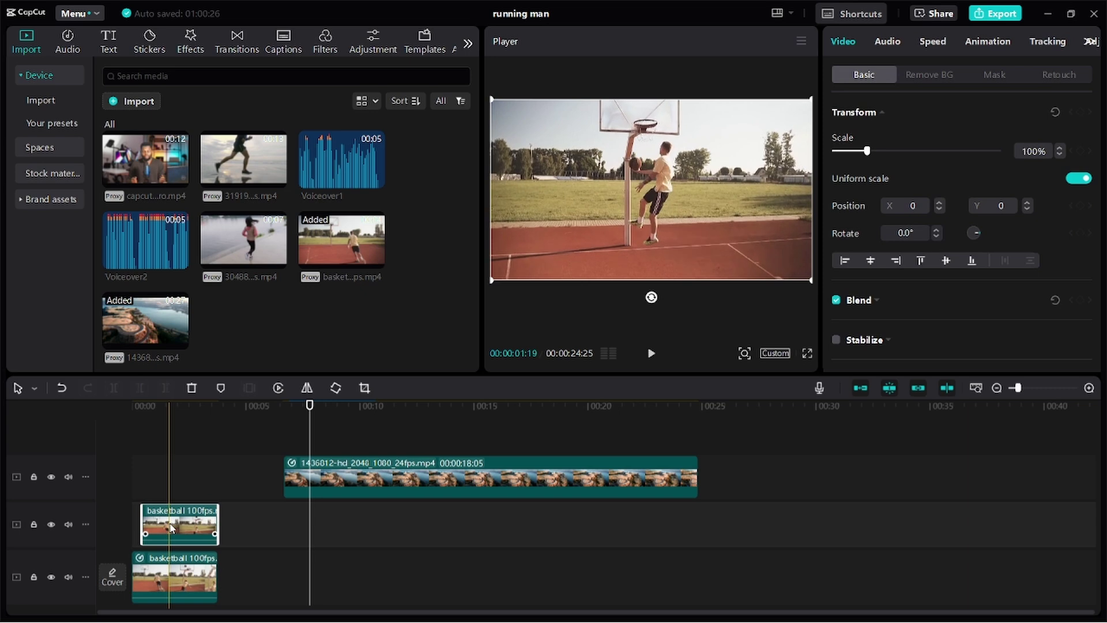
key(Delete)
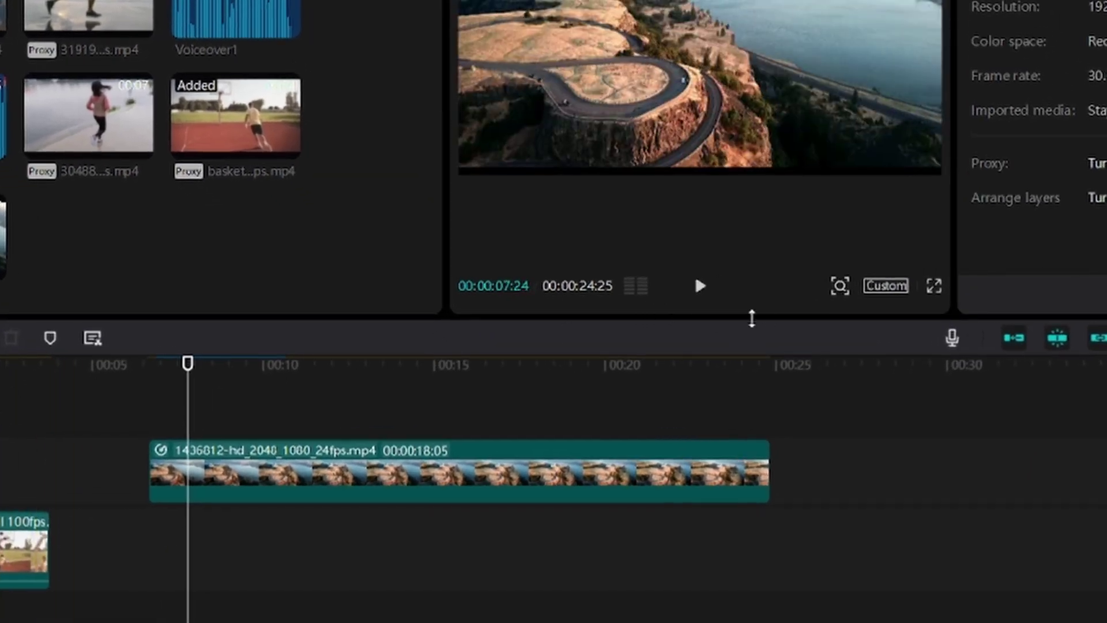
click(888, 287)
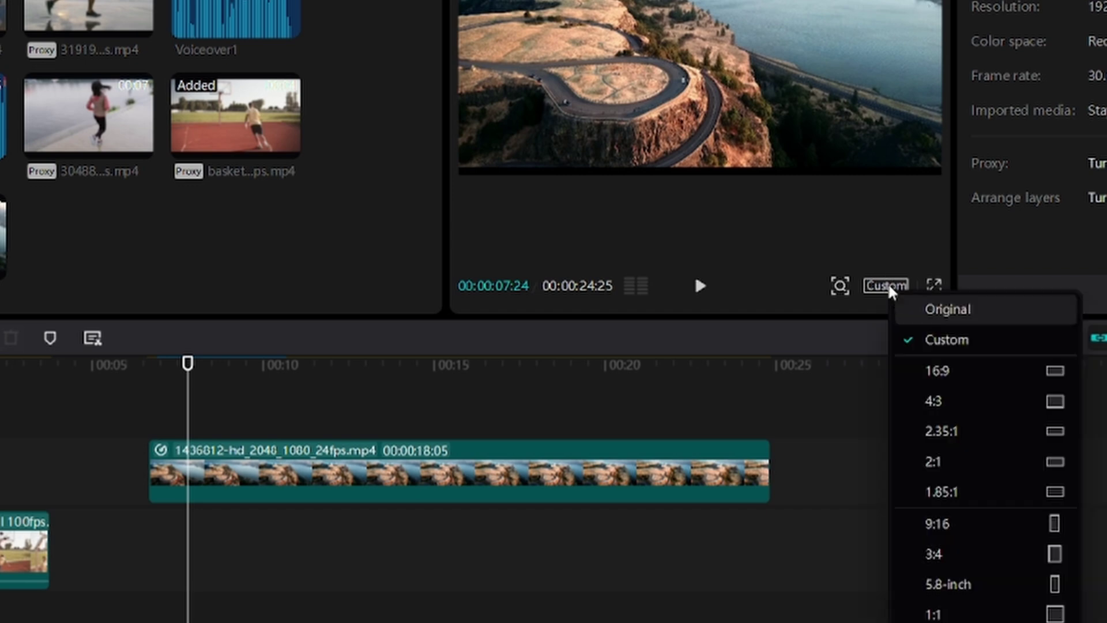
click(963, 340)
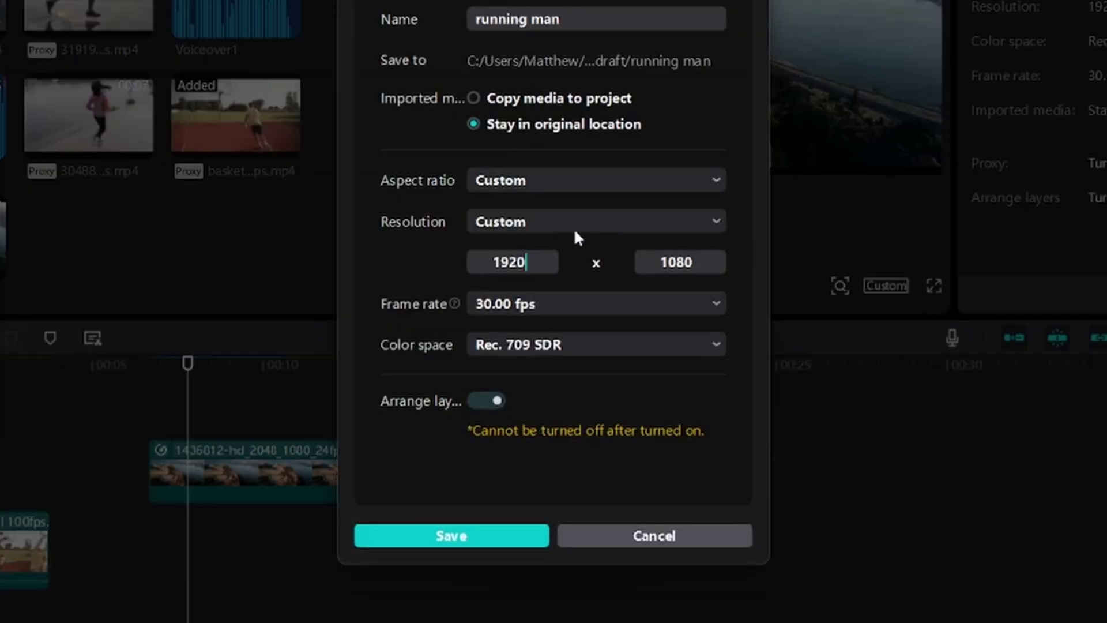
click(714, 301)
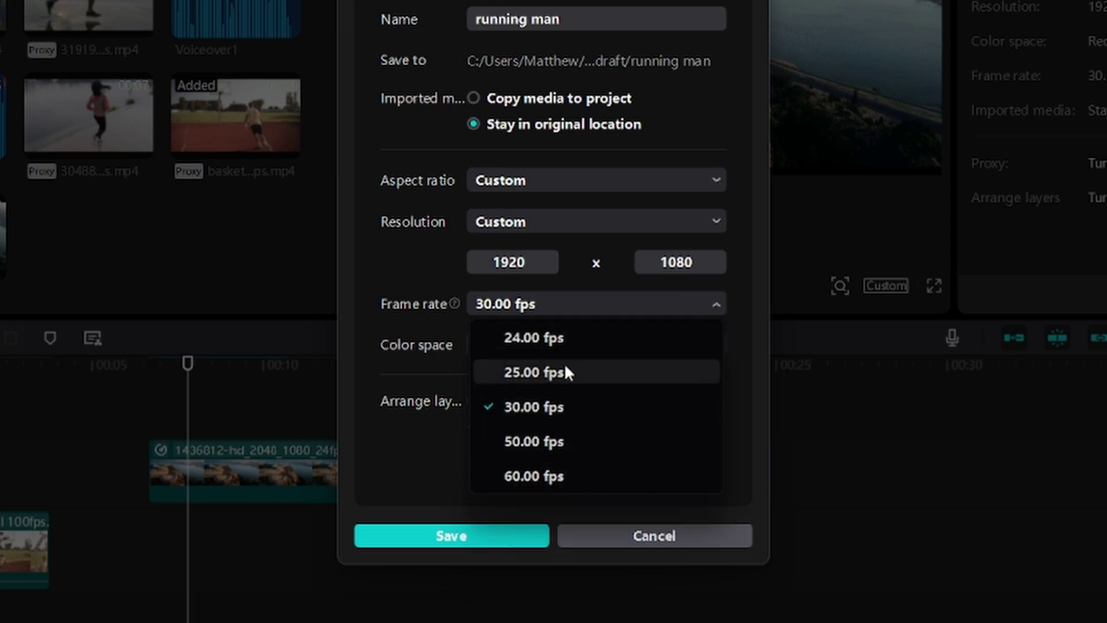
click(554, 406)
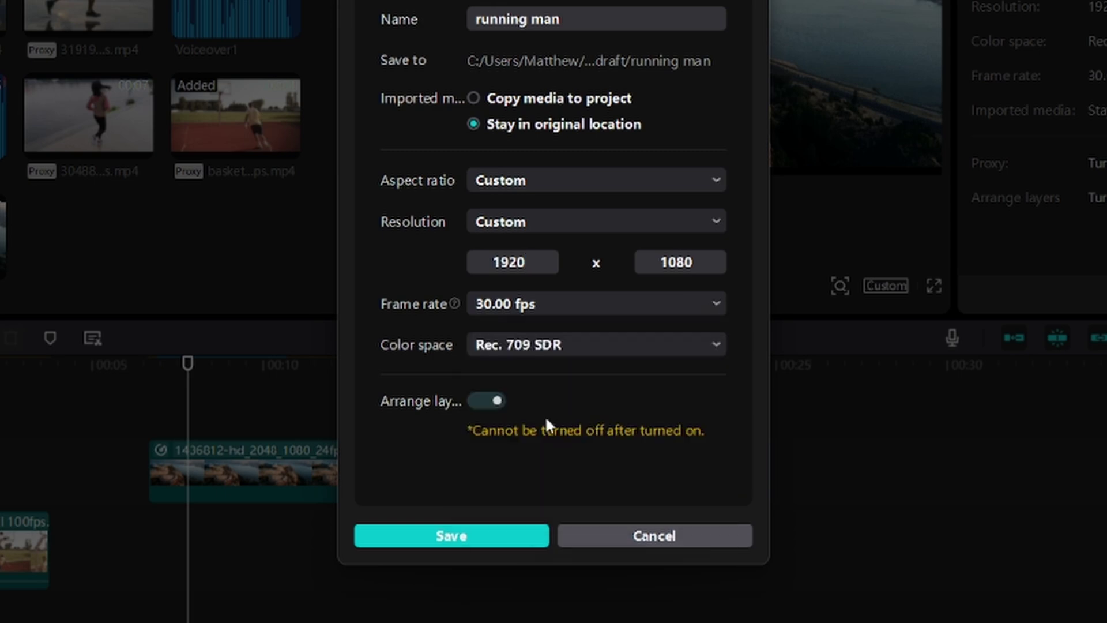
click(502, 541)
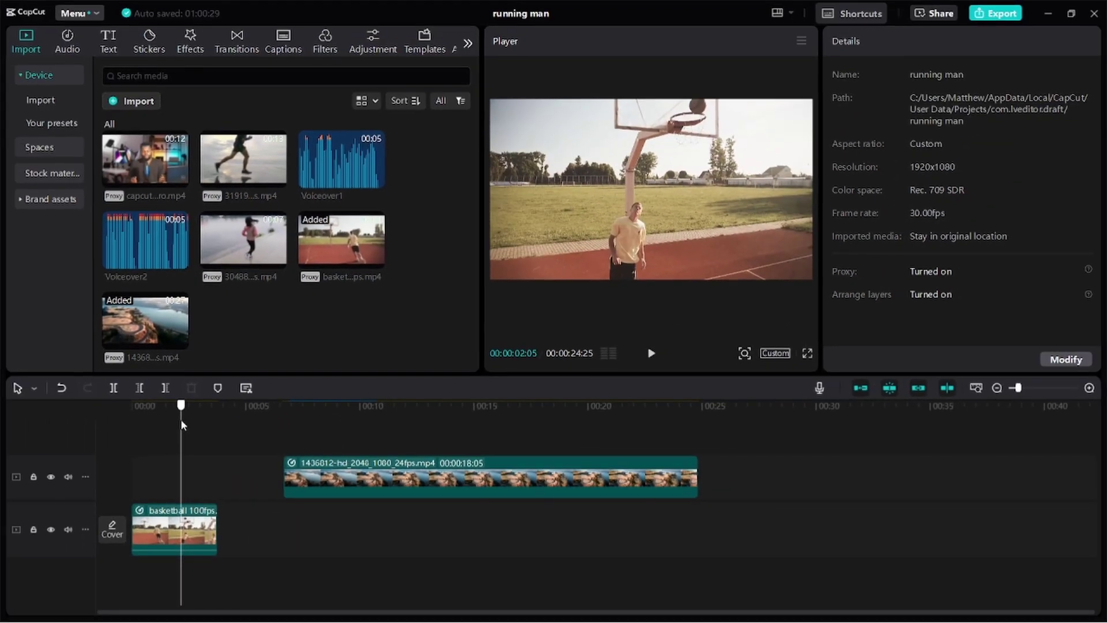
drag(181, 418, 128, 430)
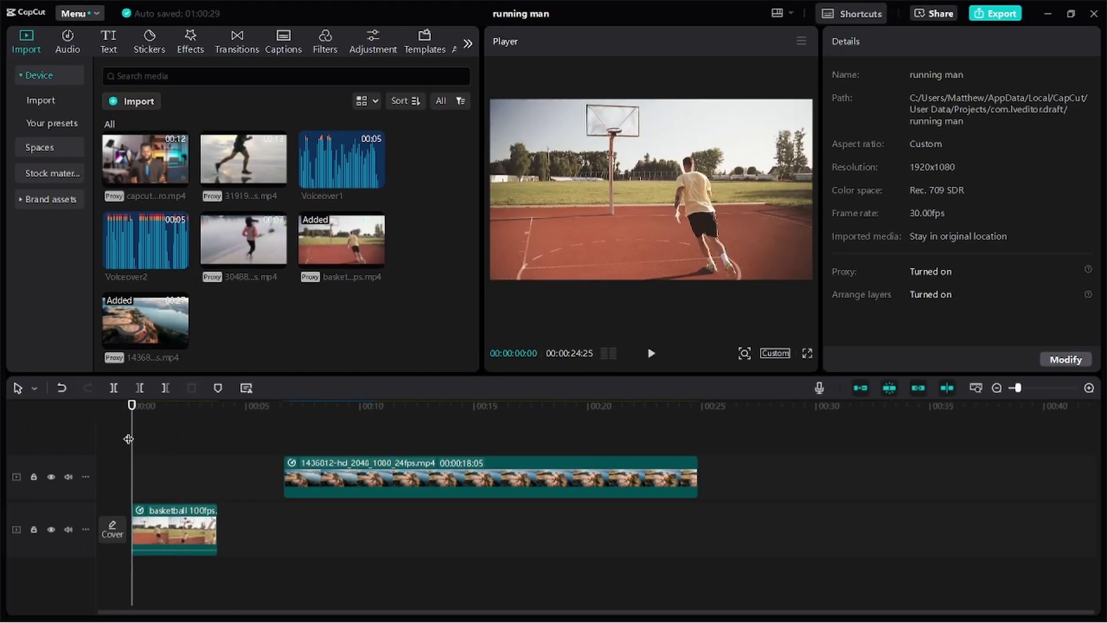
Lift the old basketball clip above the drone clip and drop a fresh copy at 00:00
click(161, 538)
drag(161, 537, 283, 444)
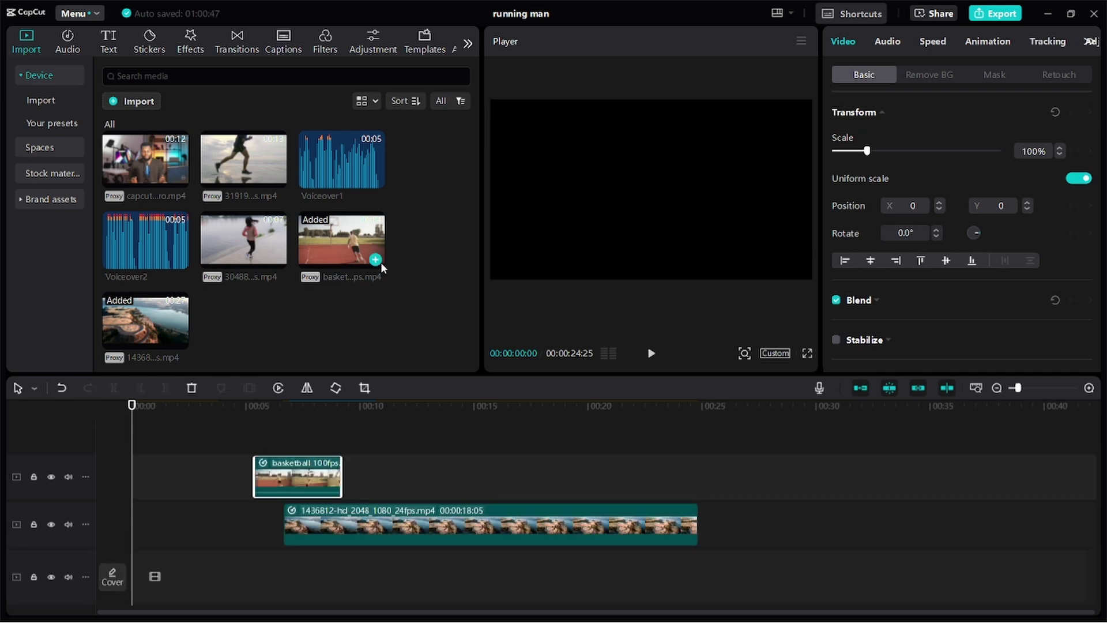
drag(380, 262, 133, 539)
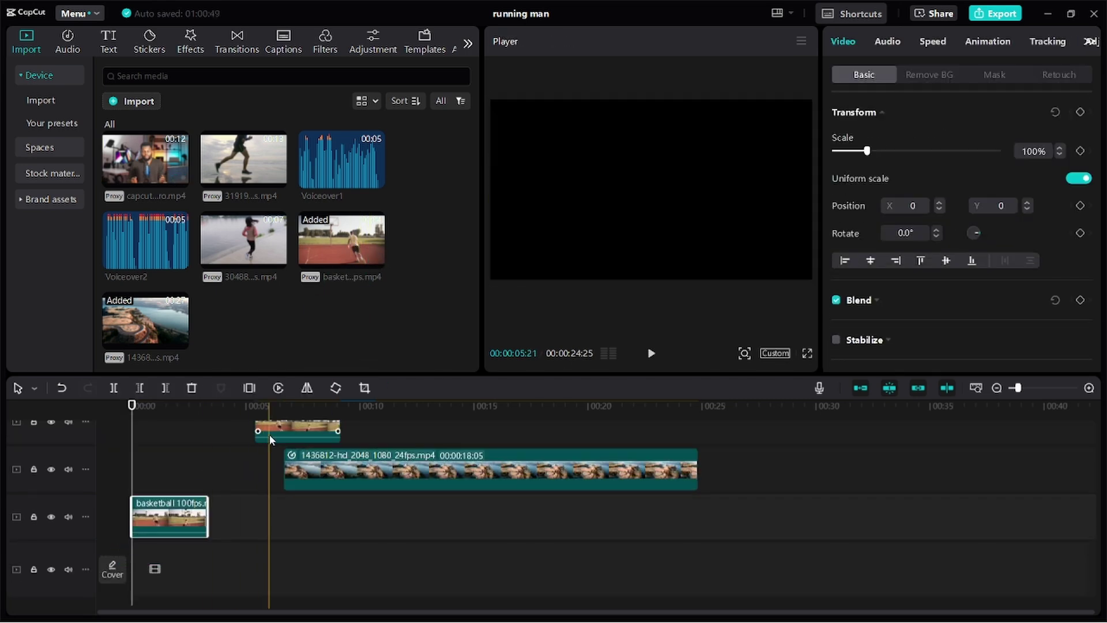
Delete the old basketball copy and bring up Speed settings for the new clip
click(272, 438)
key(Delete)
click(167, 489)
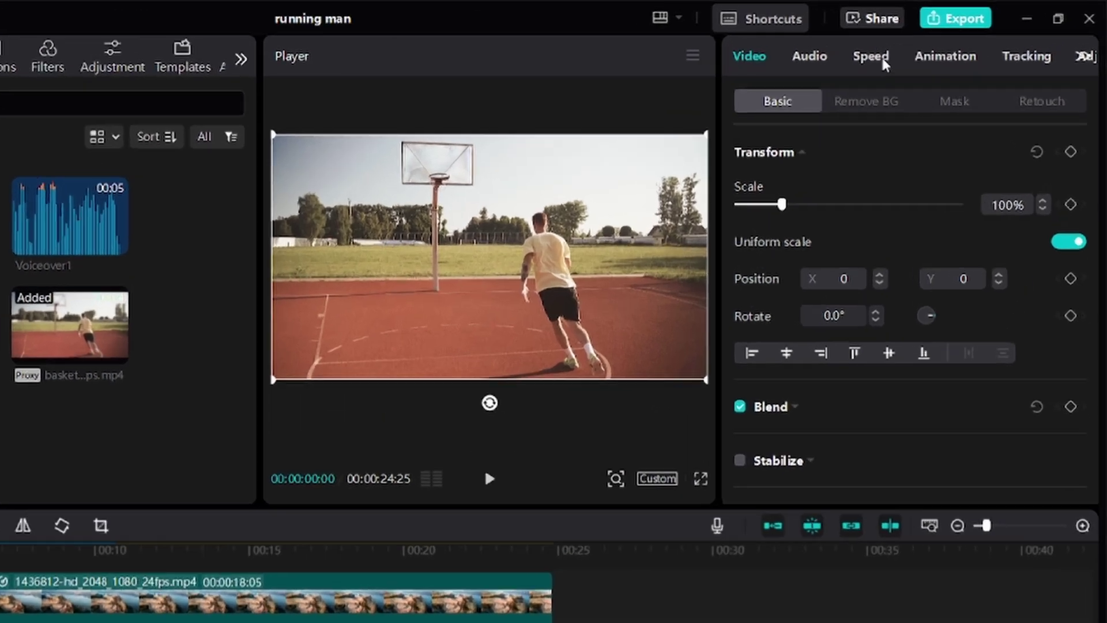
click(883, 60)
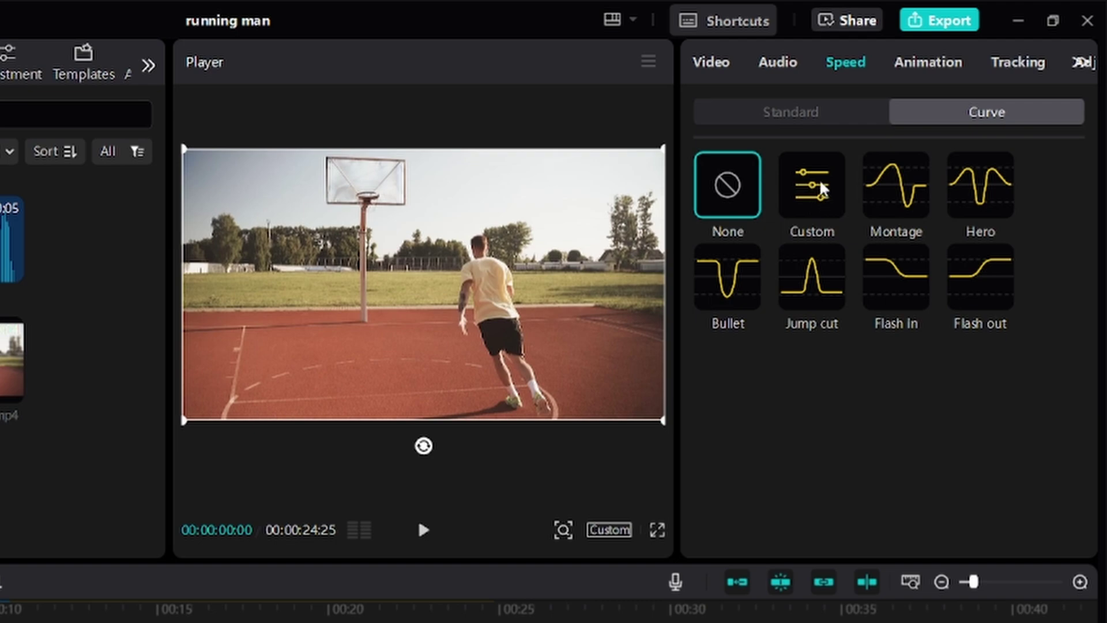
Apply the Custom speed curve to the basketball clip and place its playhead on the first point
click(821, 199)
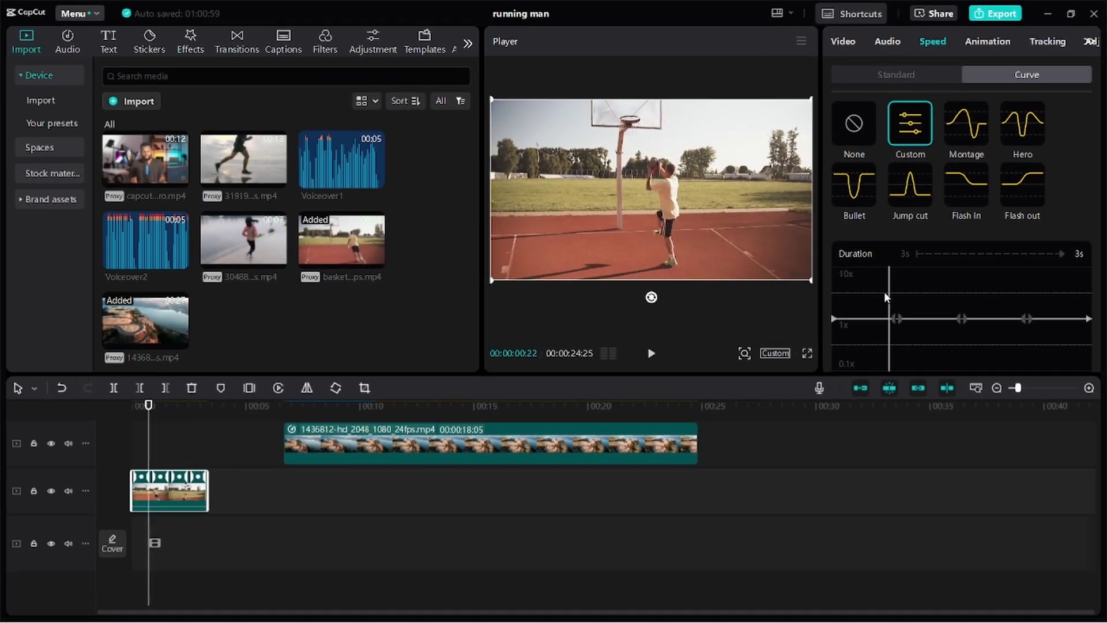
scroll(885, 297, down, 3)
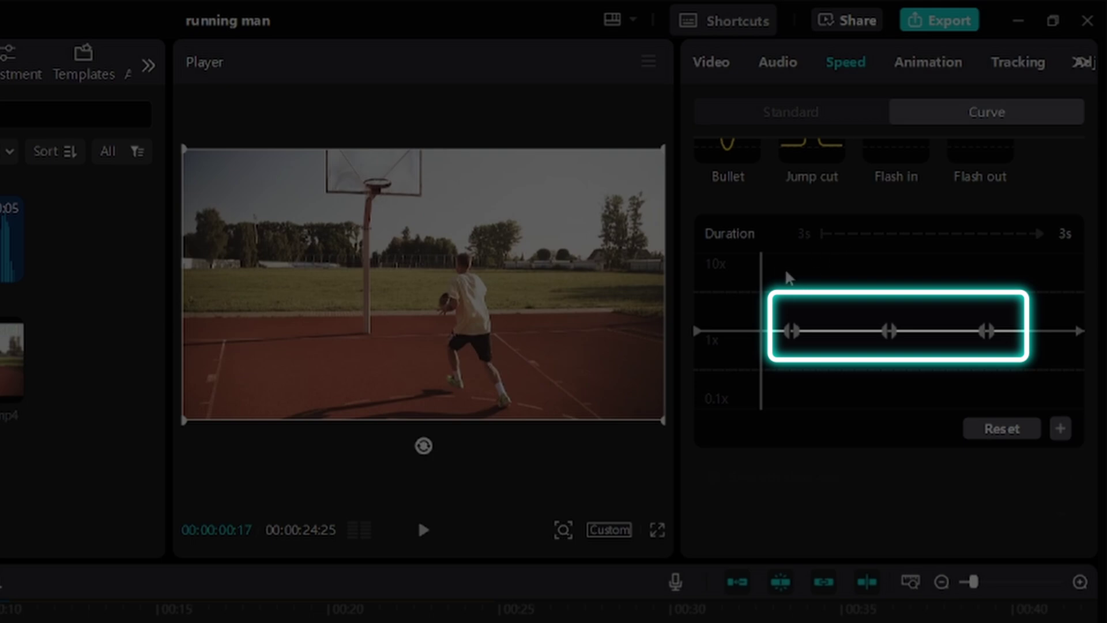
drag(768, 283, 783, 331)
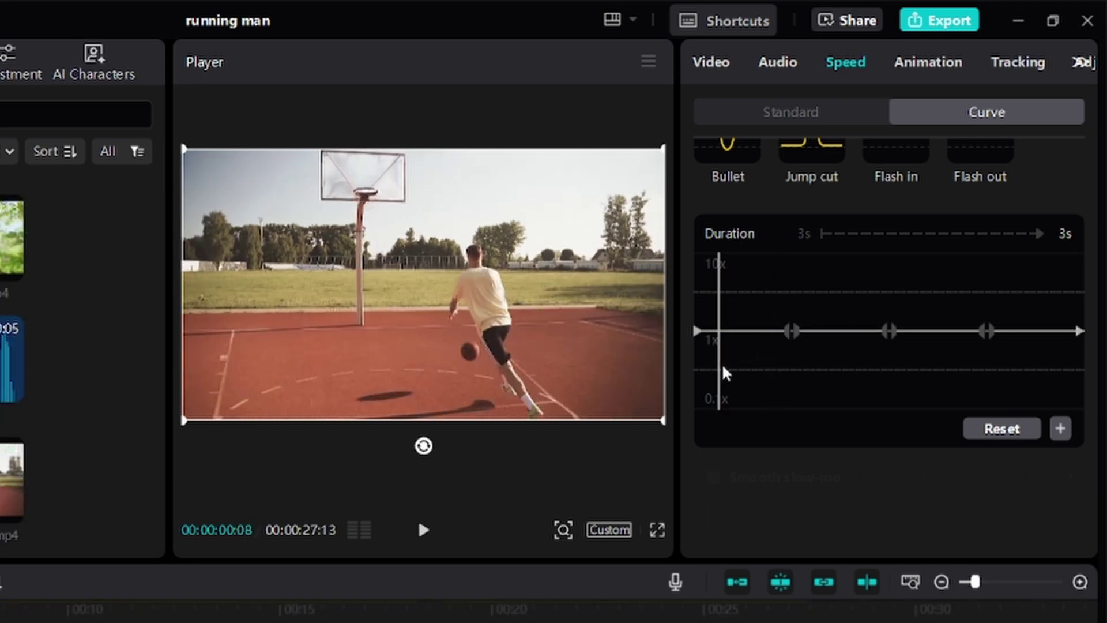
drag(725, 374, 1001, 402)
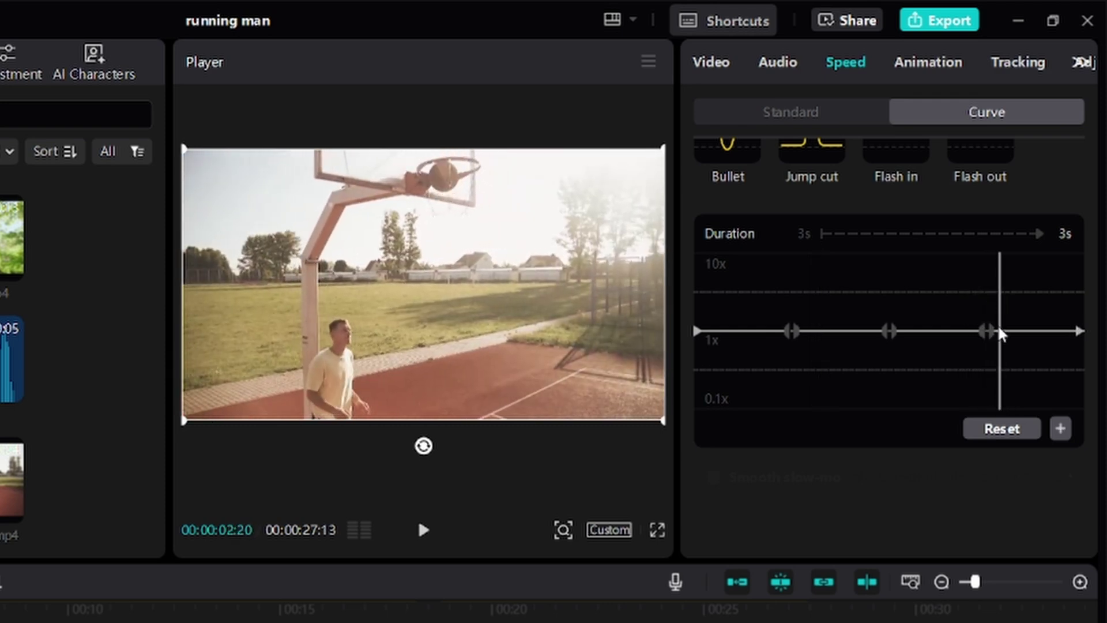
Reposition the third curve point and select the second to form the 0.1x slow-motion dip
click(984, 334)
drag(984, 341, 901, 351)
click(890, 333)
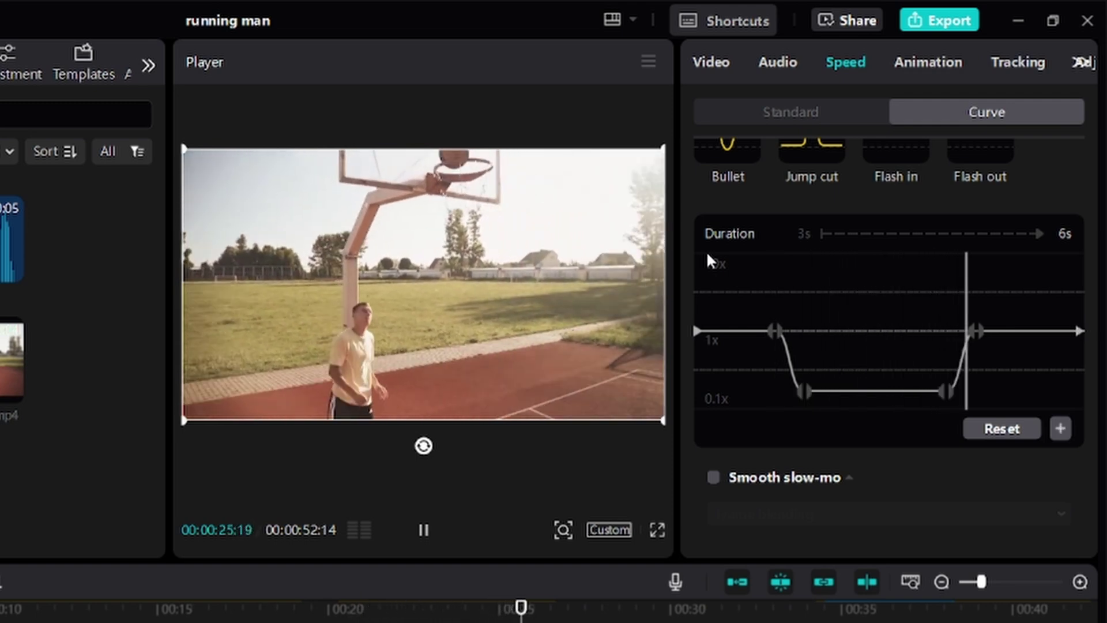
Enable Smooth slow-mo with the Optical flow method and preview the basketball clip
click(878, 346)
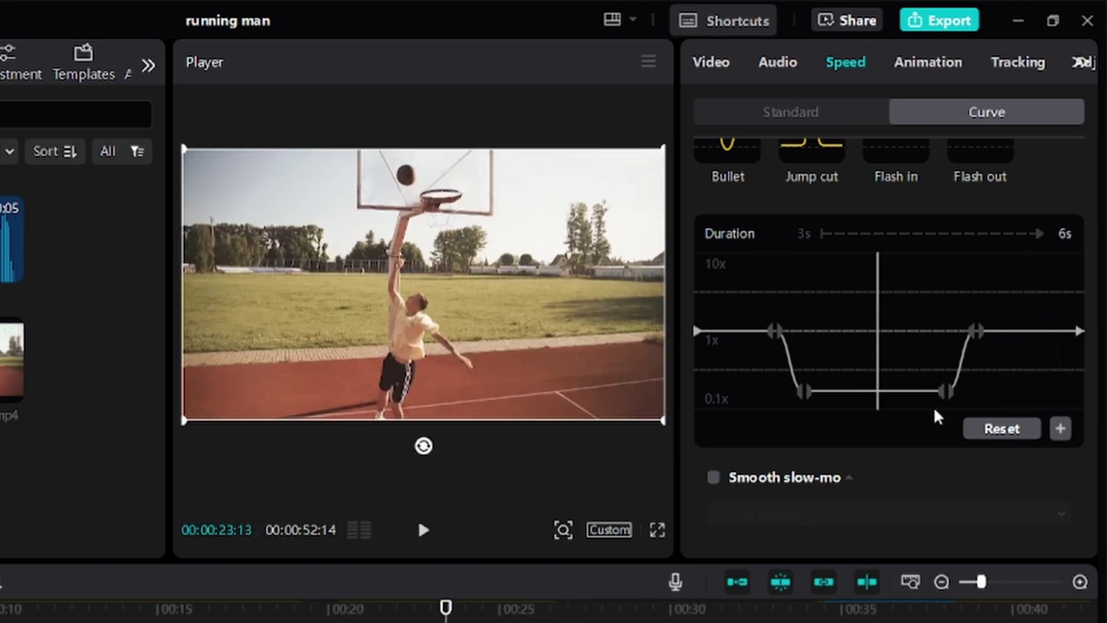
click(714, 478)
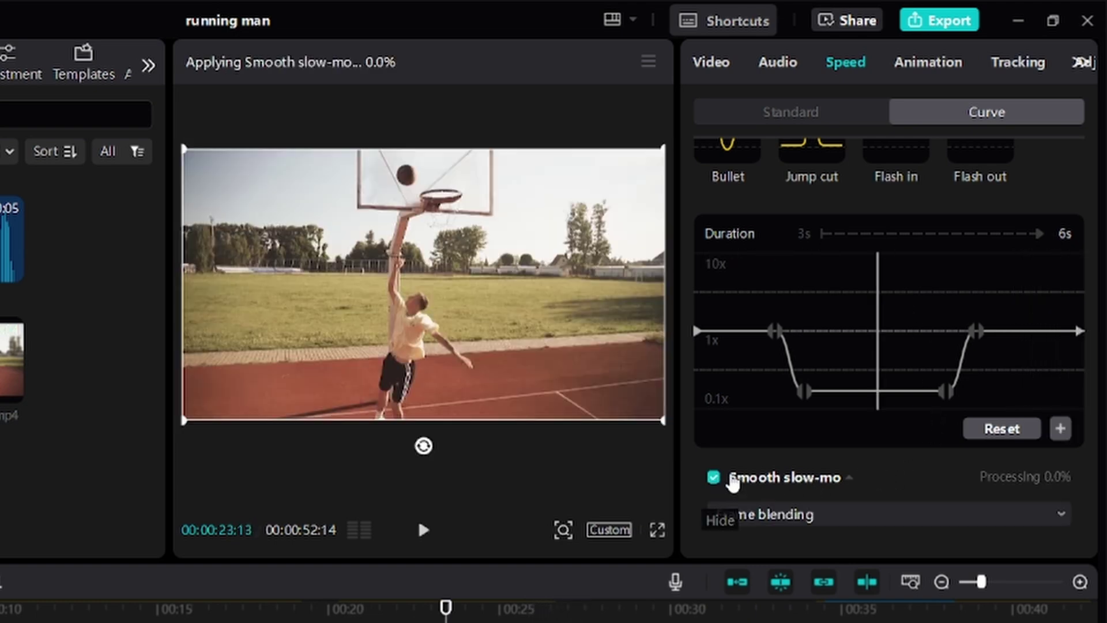
click(912, 516)
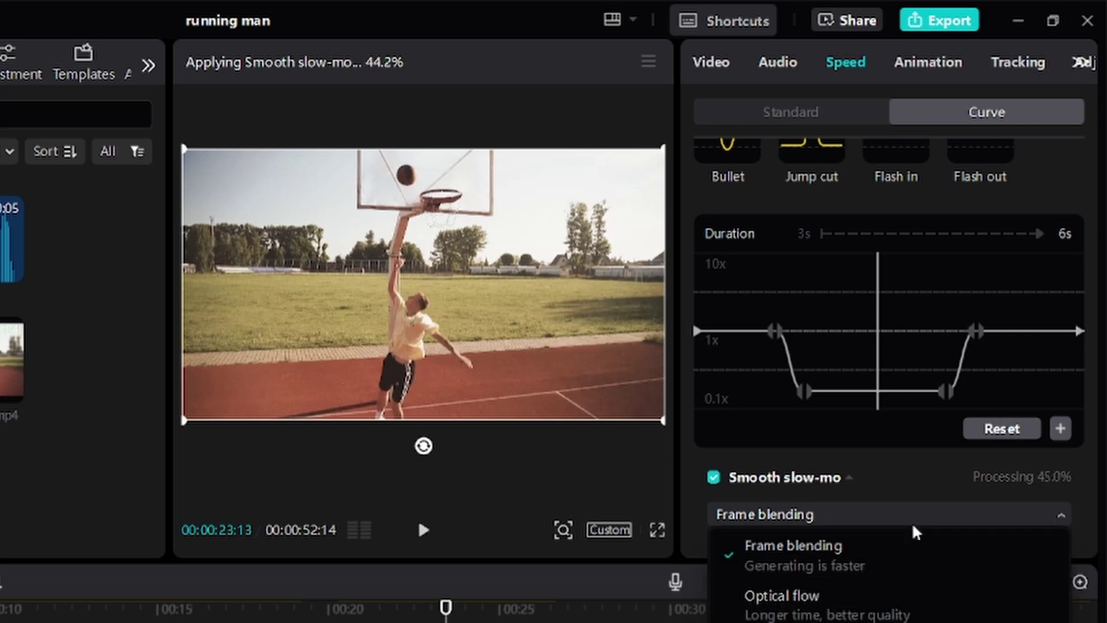
click(867, 607)
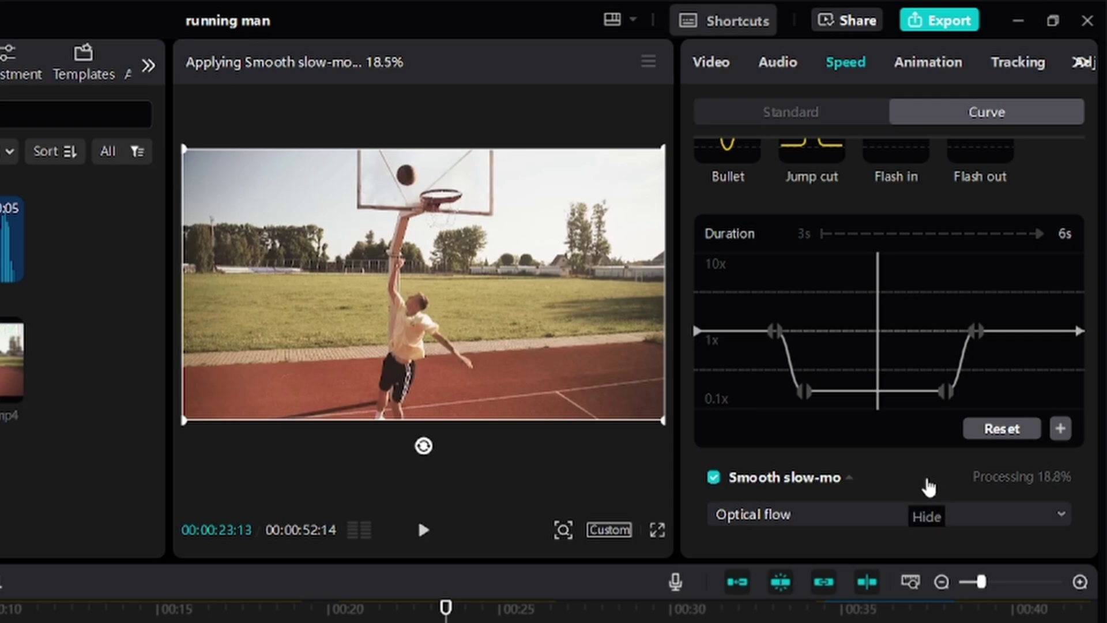
key(space)
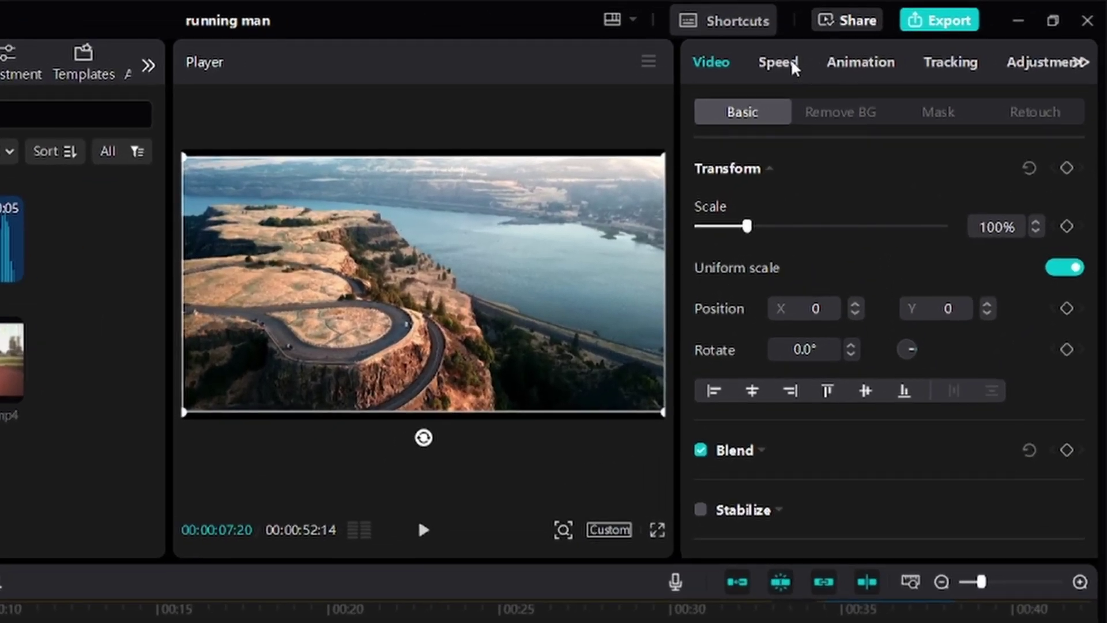
Apply a Custom speed curve to the drone clip and delete the curve point at the playhead
click(824, 60)
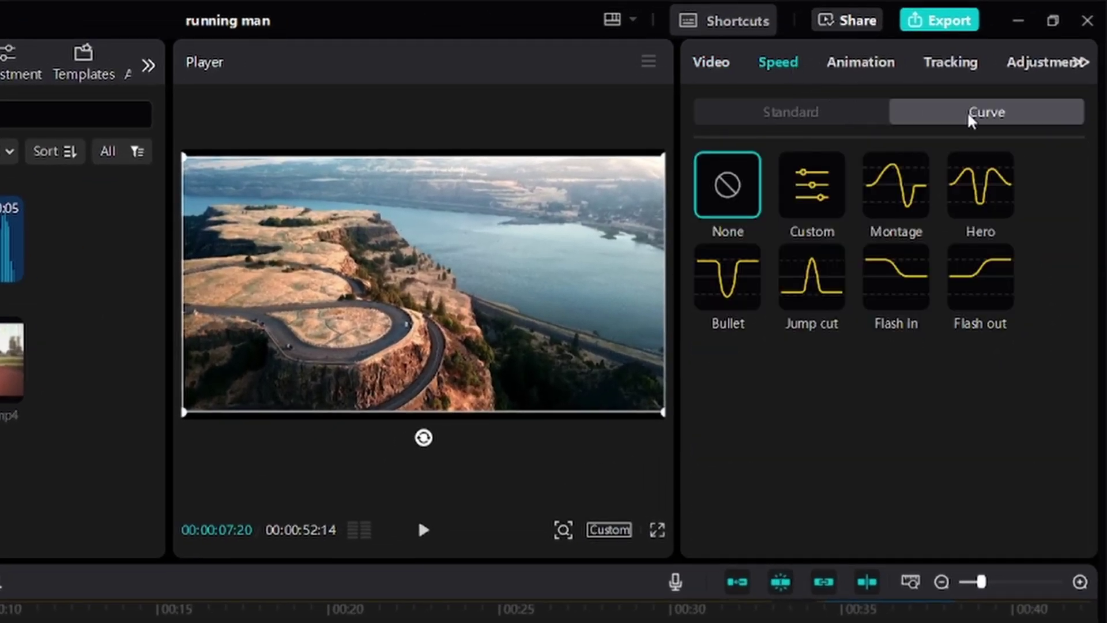
click(813, 187)
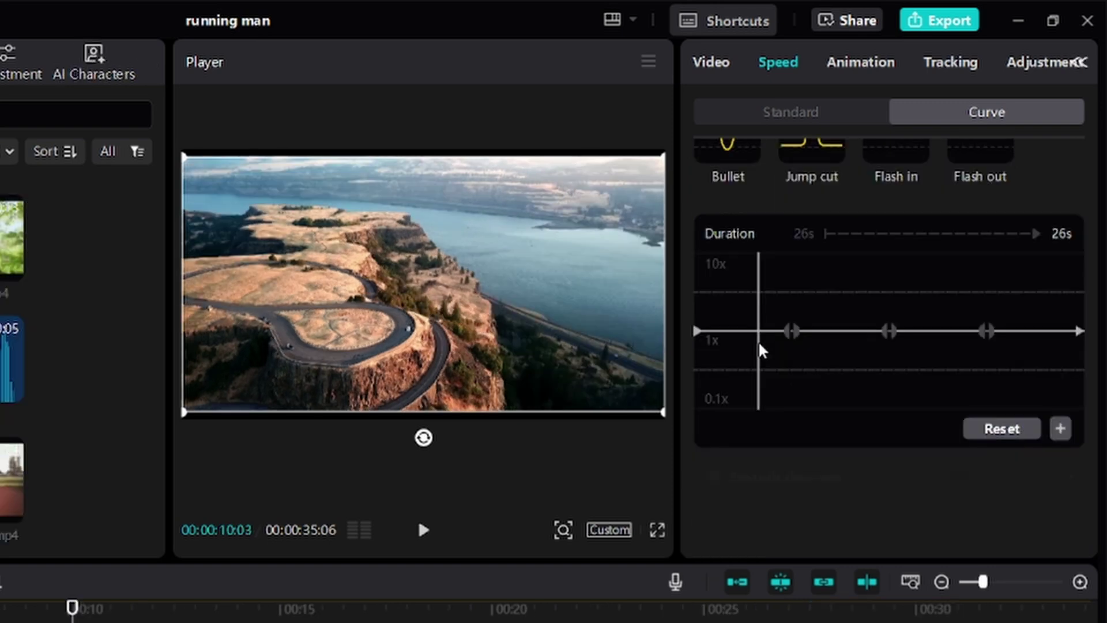
mouse_move(760, 348)
mouse_down()
mouse_move(744, 350)
mouse_move(769, 328)
mouse_move(748, 334)
mouse_up()
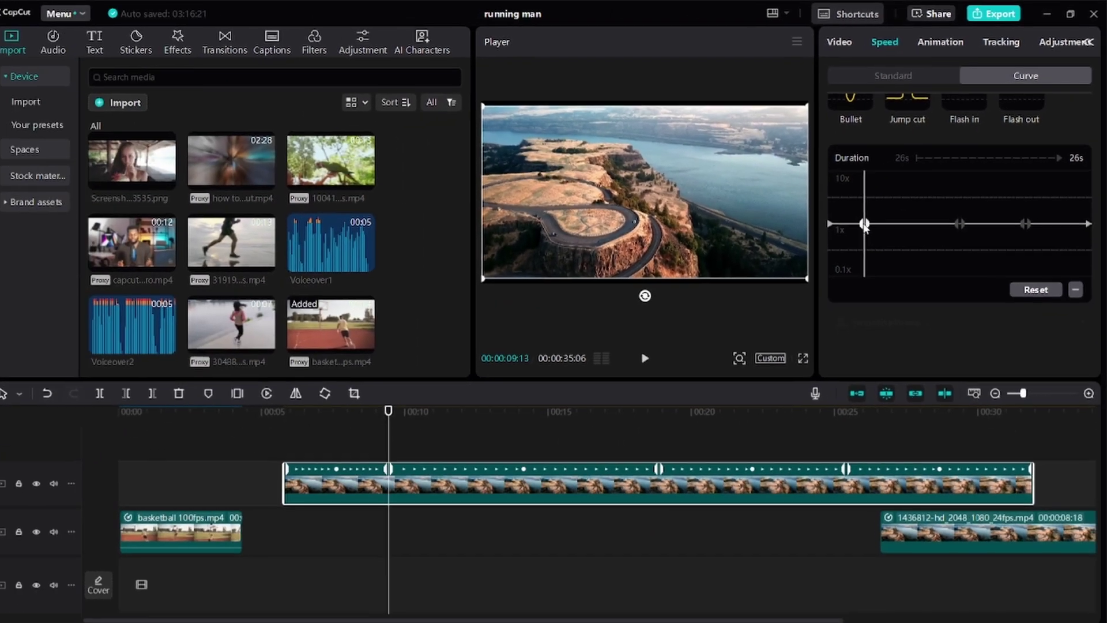
drag(865, 226, 909, 265)
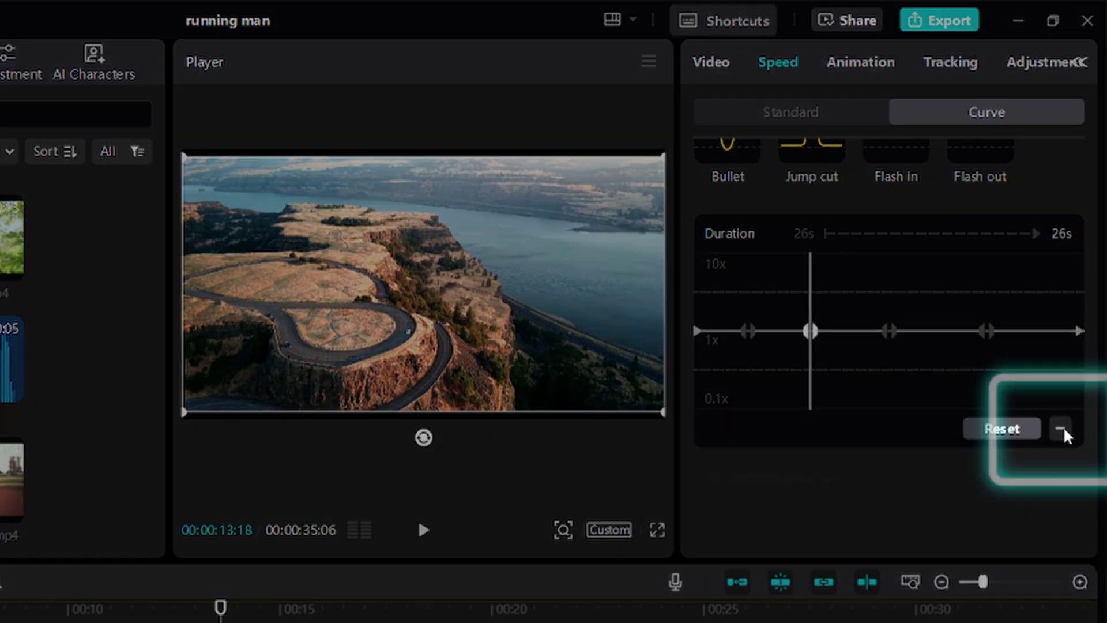
click(1060, 430)
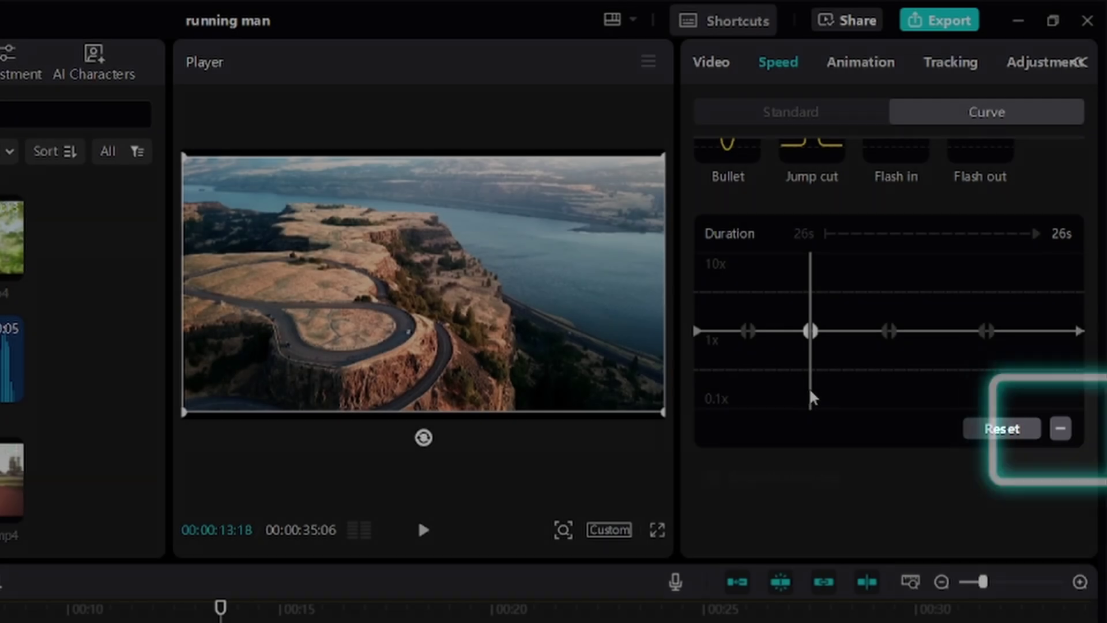
Drag the drone curve's first ramp point left and up to about 10x, then preview it
drag(810, 395, 862, 396)
scroll(861, 397, up, 2)
drag(960, 411, 797, 412)
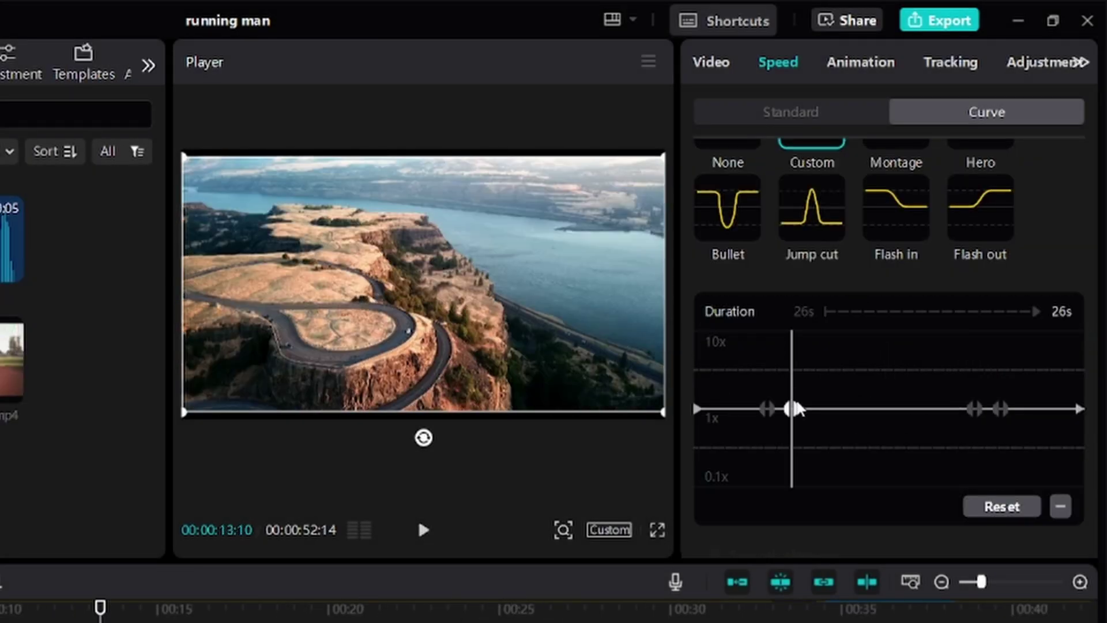
drag(792, 409, 799, 334)
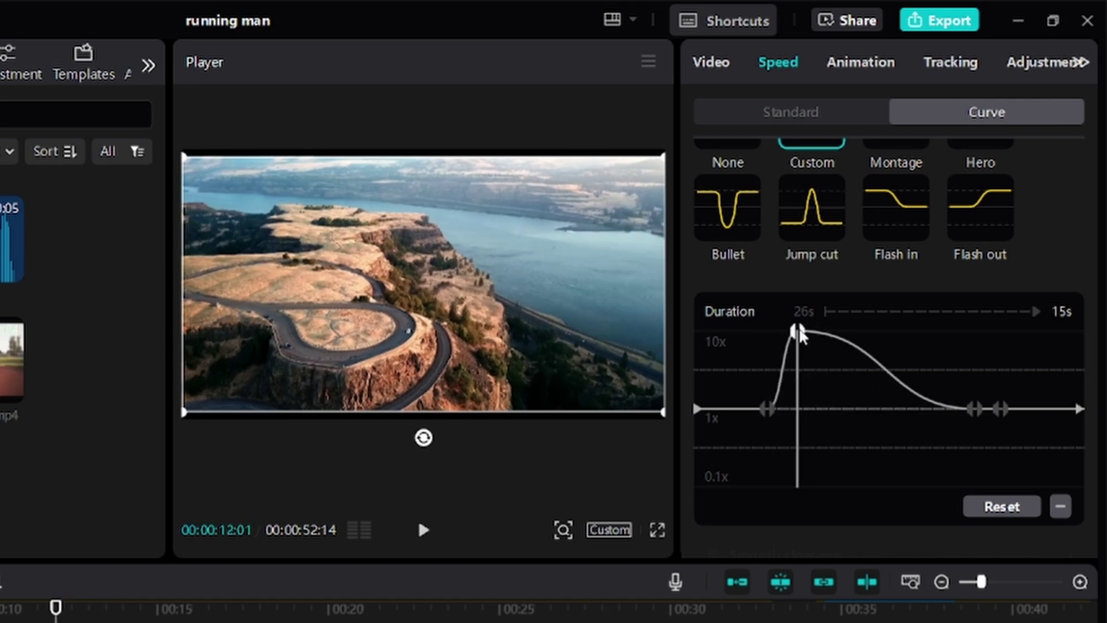
click(762, 333)
key(space)
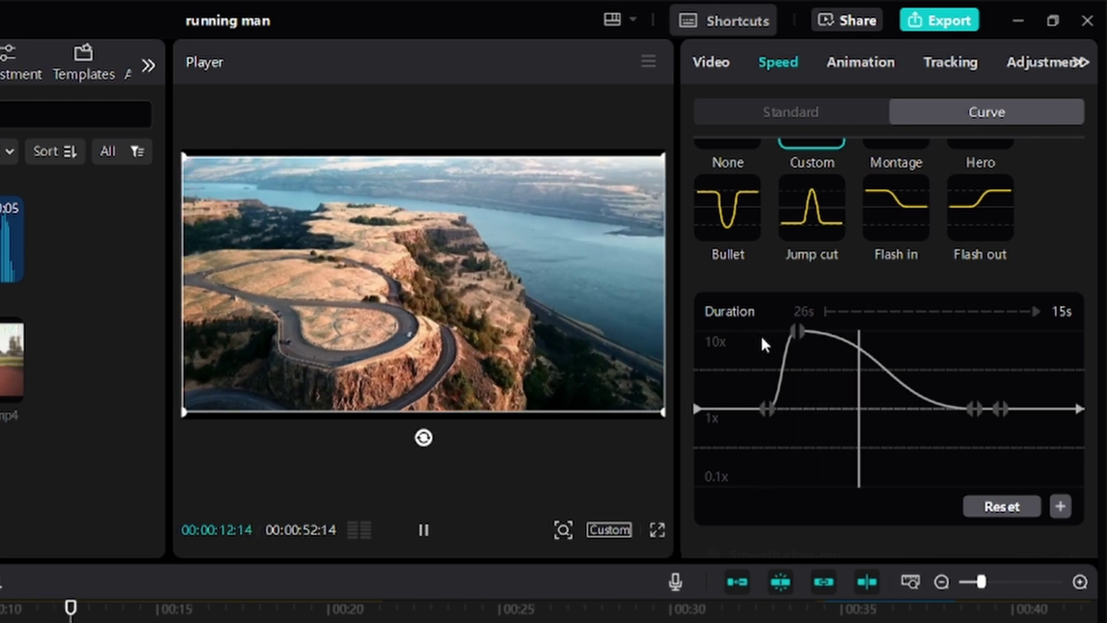
key(space)
Lift the next drone curve point to 10x, forming a plateau, and replay the ramp
click(798, 331)
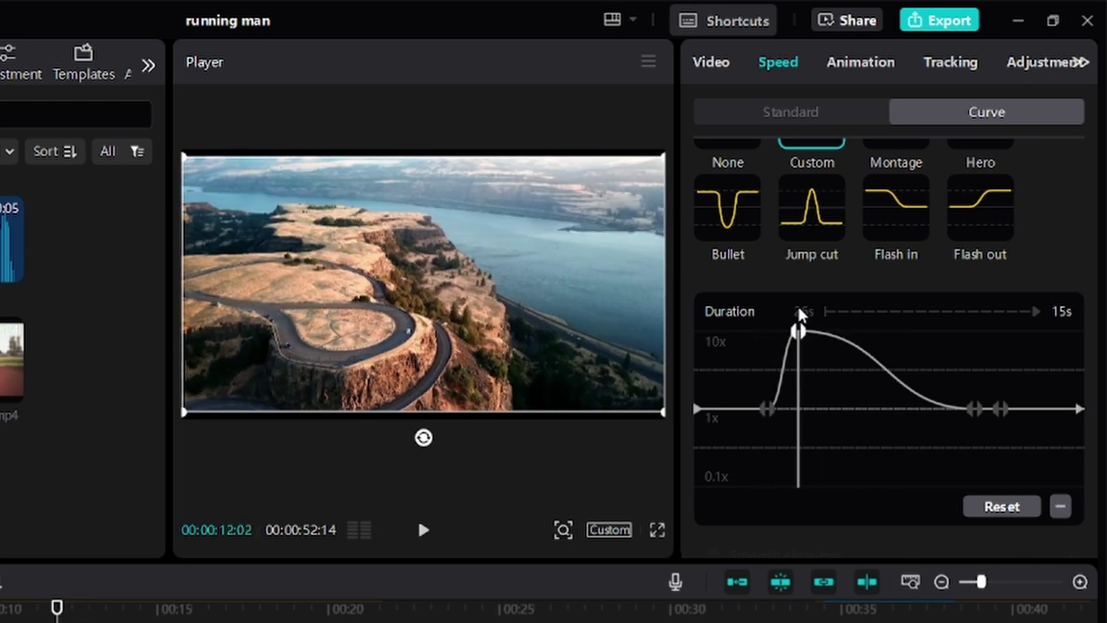
drag(977, 414, 975, 309)
key(space)
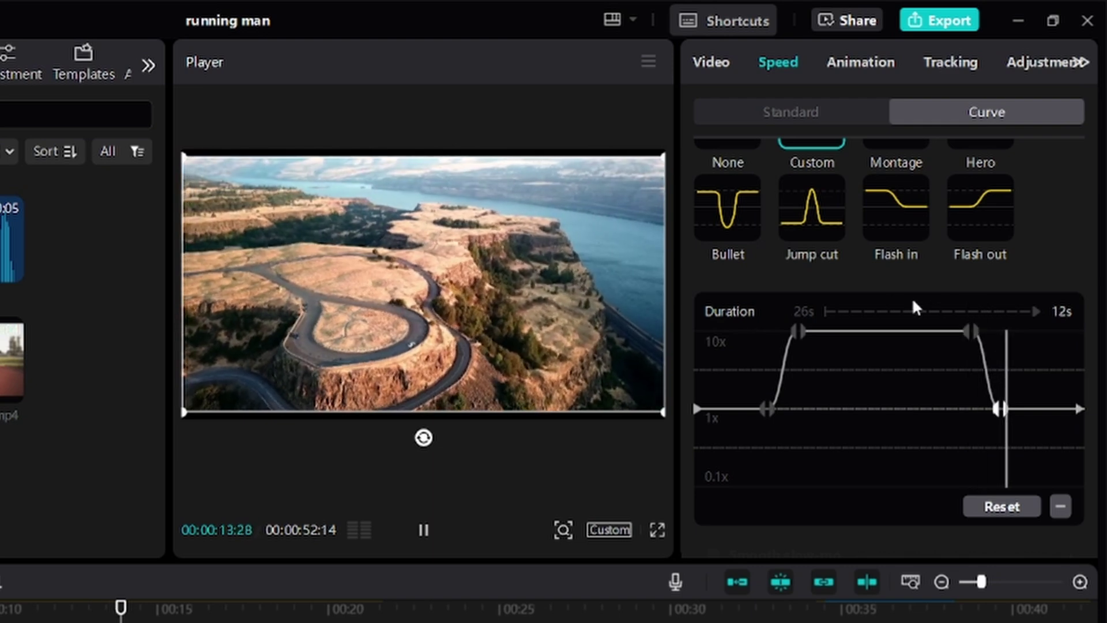
click(774, 327)
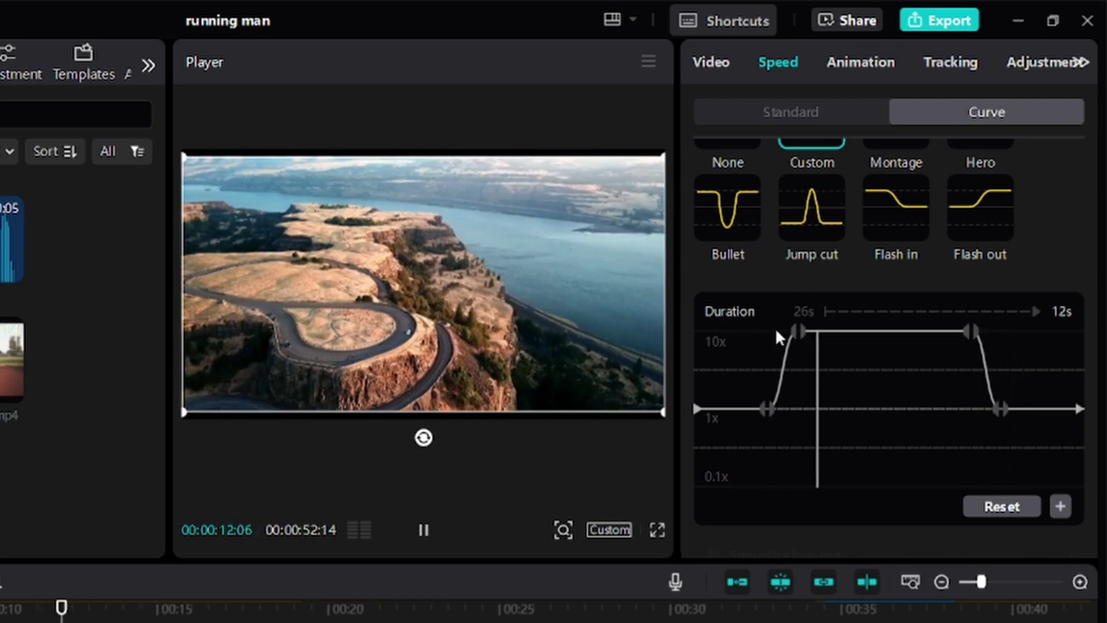